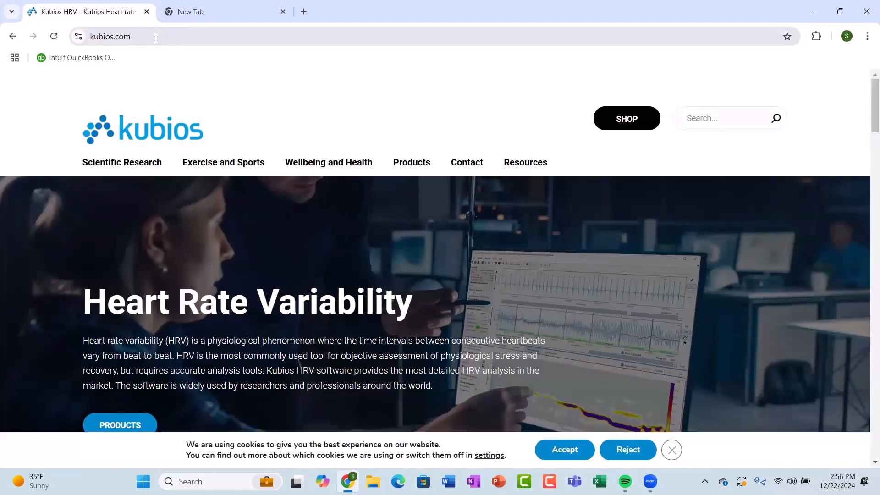
Accept the site cookies and open the Scientific Research page, scrolling down to the Kubios HRV products.
click(564, 450)
click(140, 167)
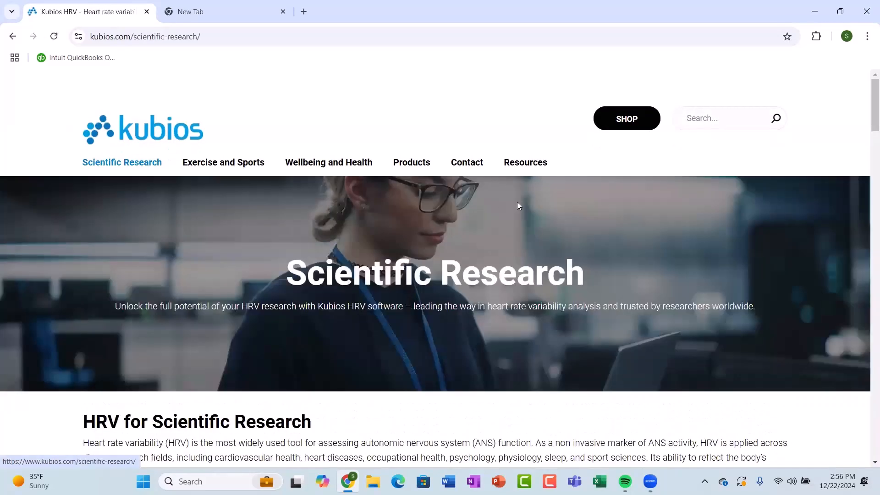
drag(870, 93, 870, 307)
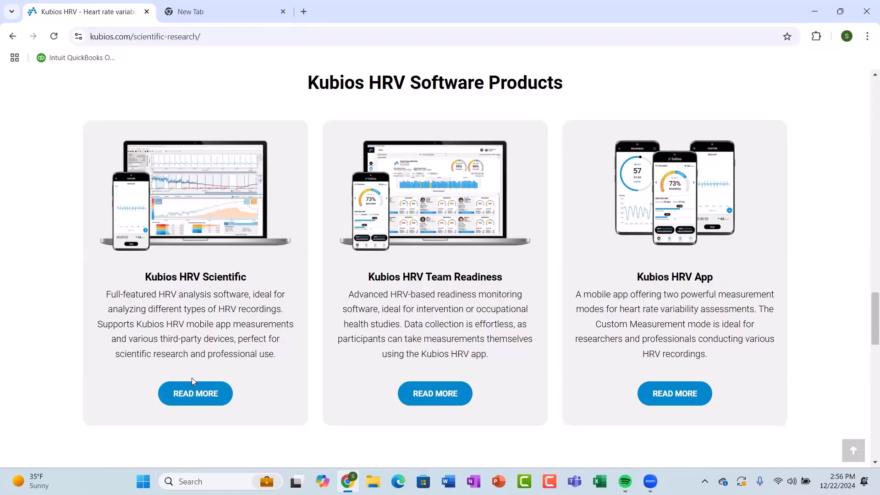
Open the Kubios HRV Scientific product page and review its single-user, Group Measurement and Classroom license prices.
click(192, 395)
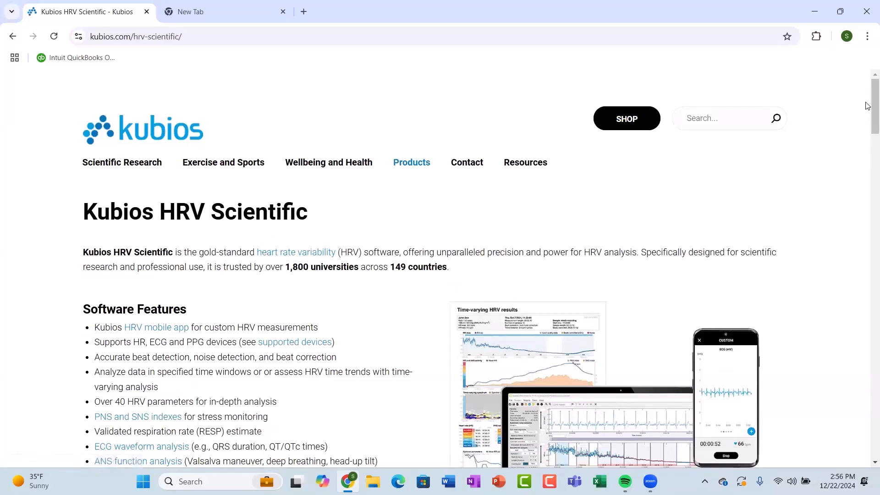
drag(868, 106, 868, 192)
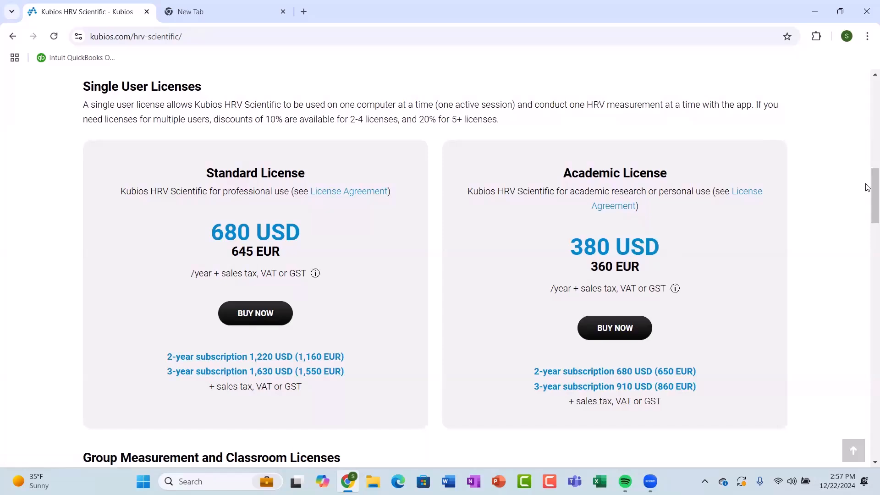
scroll(866, 202, down, 2)
scroll(868, 205, down, 5)
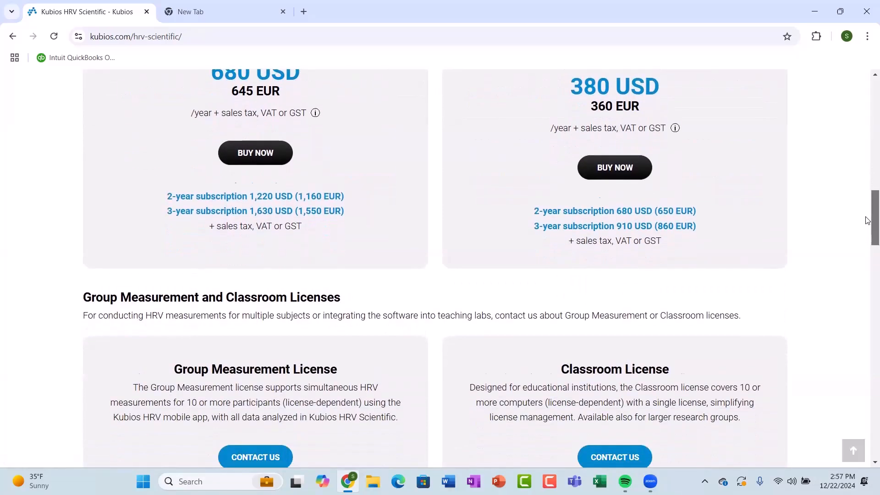
scroll(868, 241, down, 1)
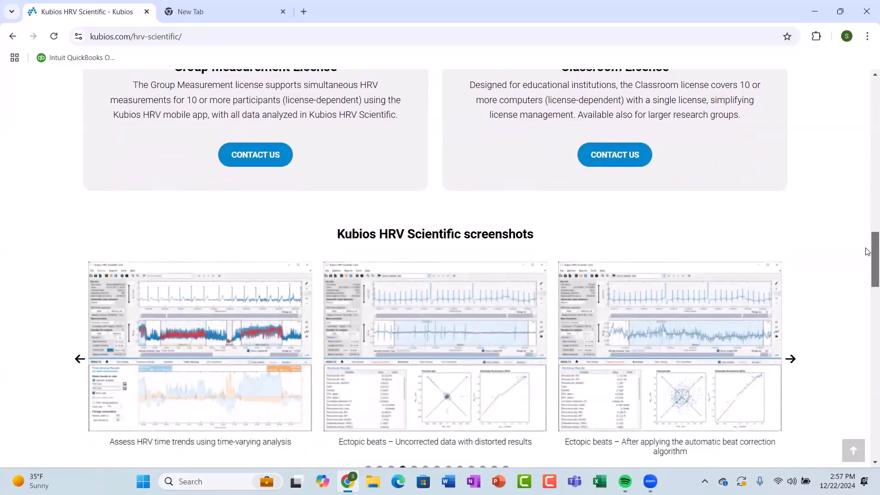
scroll(868, 251, down, 12)
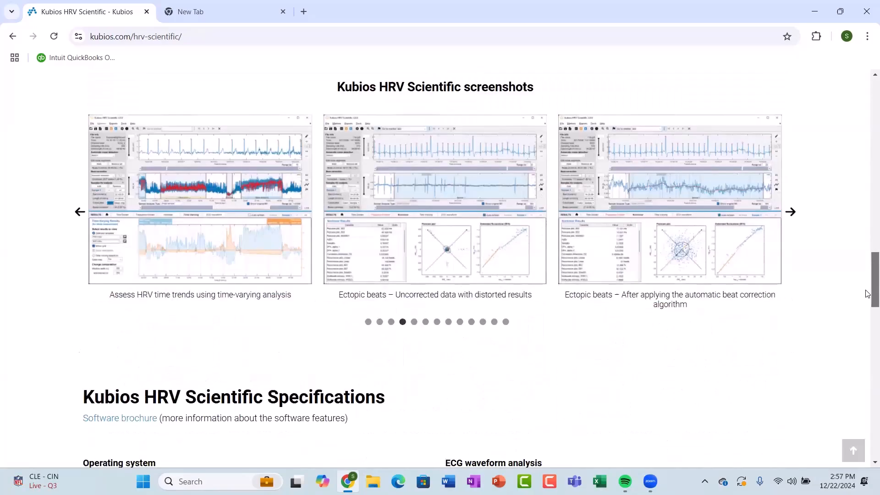
scroll(867, 432, down, 5)
scroll(867, 412, up, 15)
scroll(868, 262, up, 9)
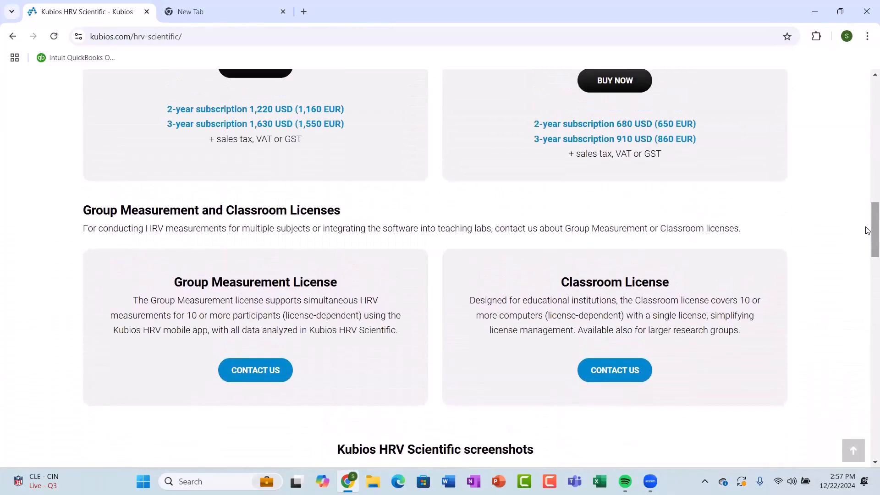
scroll(868, 230, up, 5)
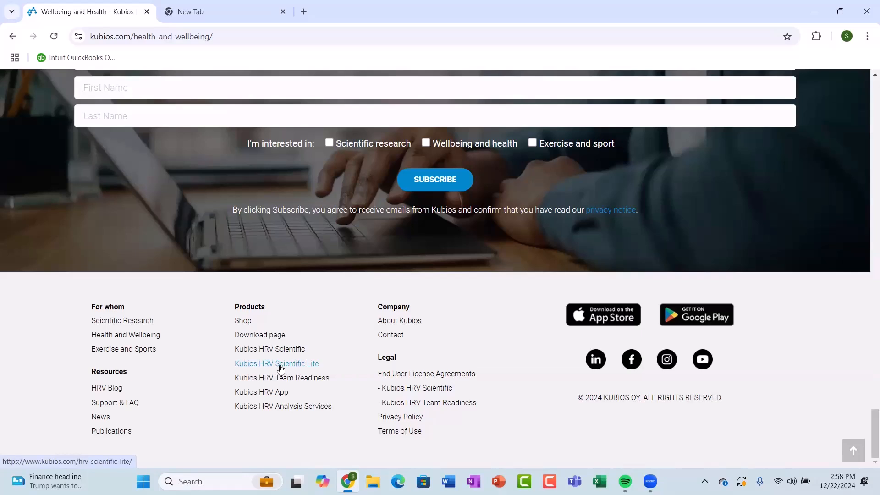
Open the Kubios HRV Scientific Lite page, note its address, and order the Free License.
click(281, 367)
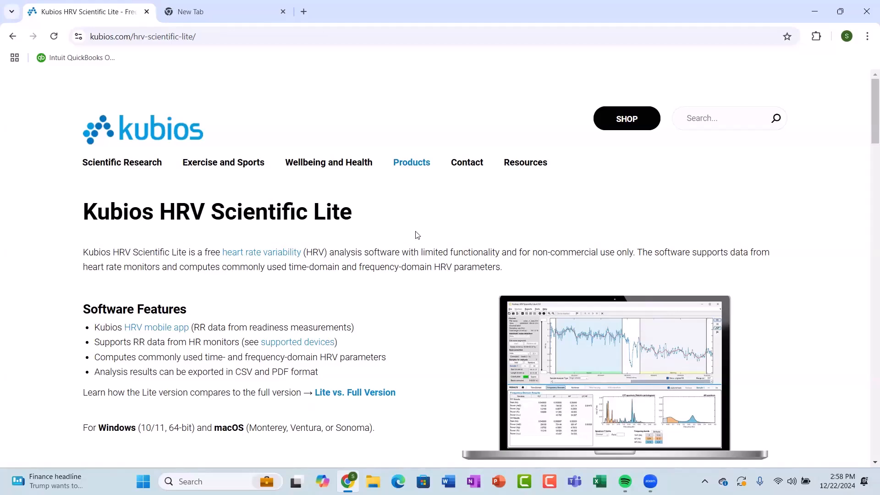
key(alt+Tab)
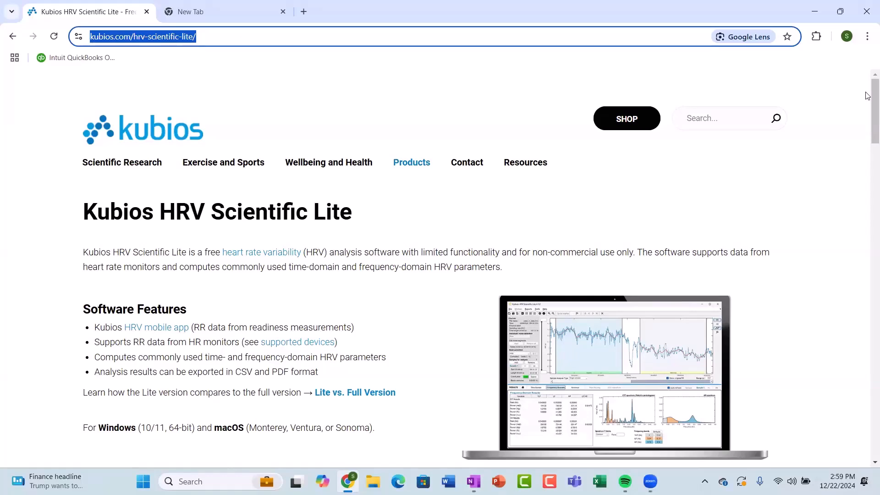
drag(868, 95, 869, 170)
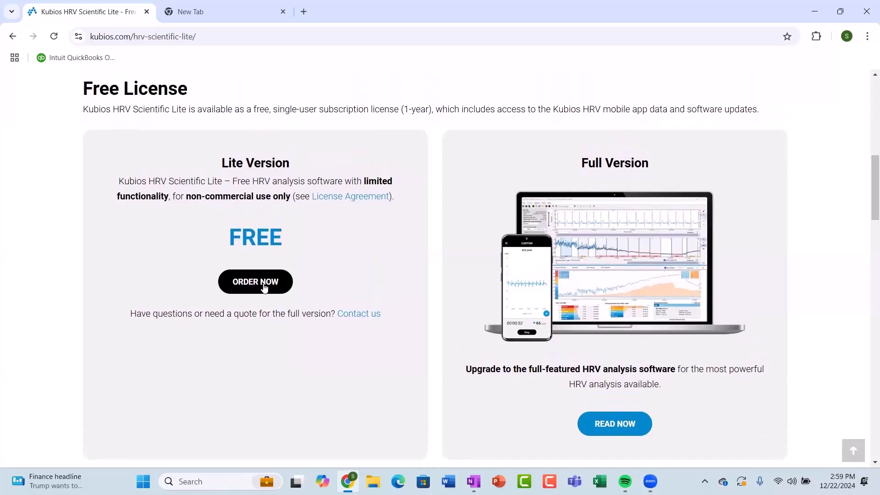
click(265, 285)
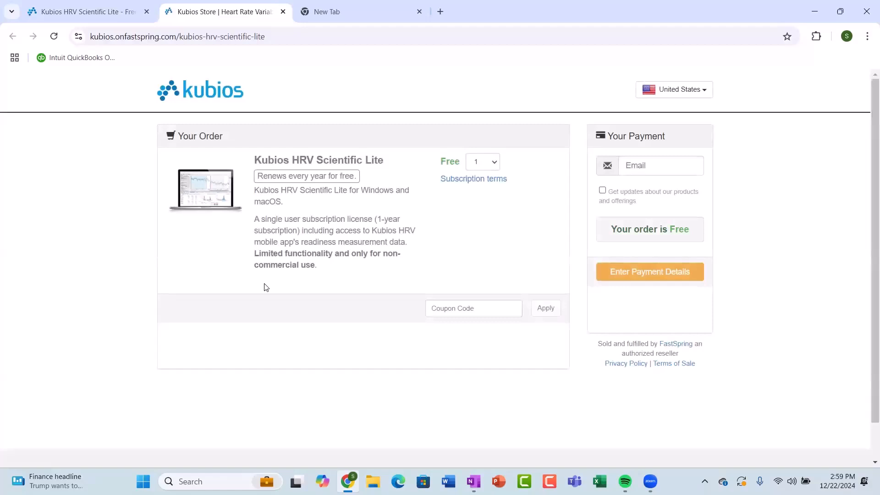
Enter the buyer's e-mail address, opt in to product update e-mails, and continue to payment details.
click(629, 168)
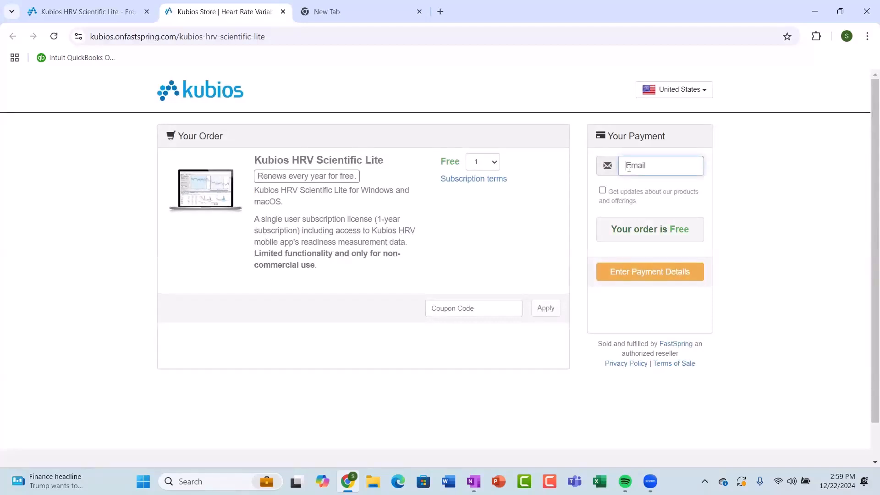
click(602, 190)
click(646, 272)
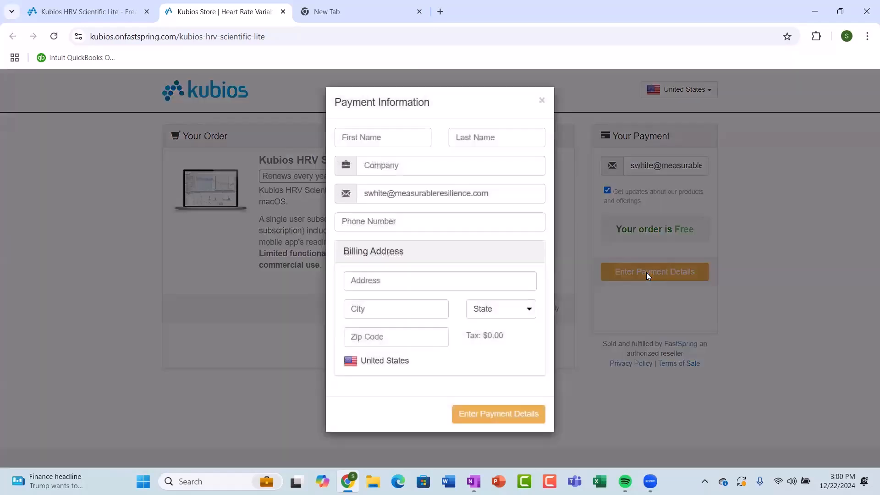
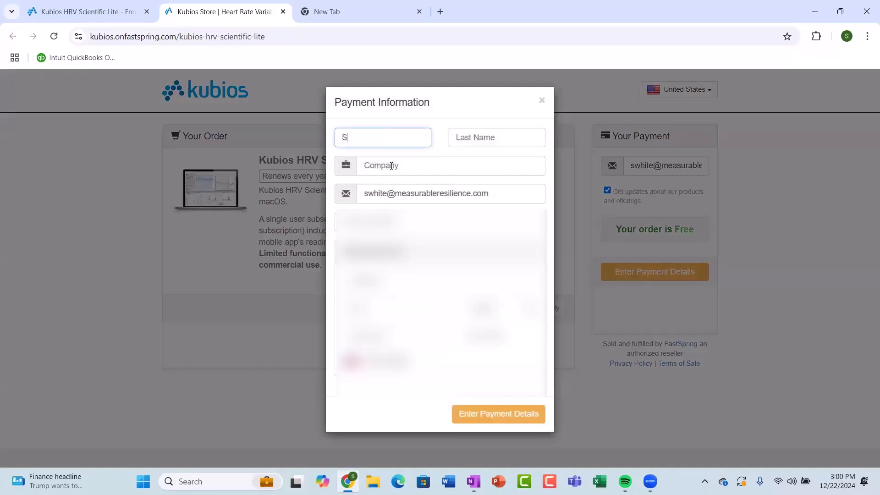
Fill in the buyer's first name, last name and company, then select the product name and license key.
key(Tab)
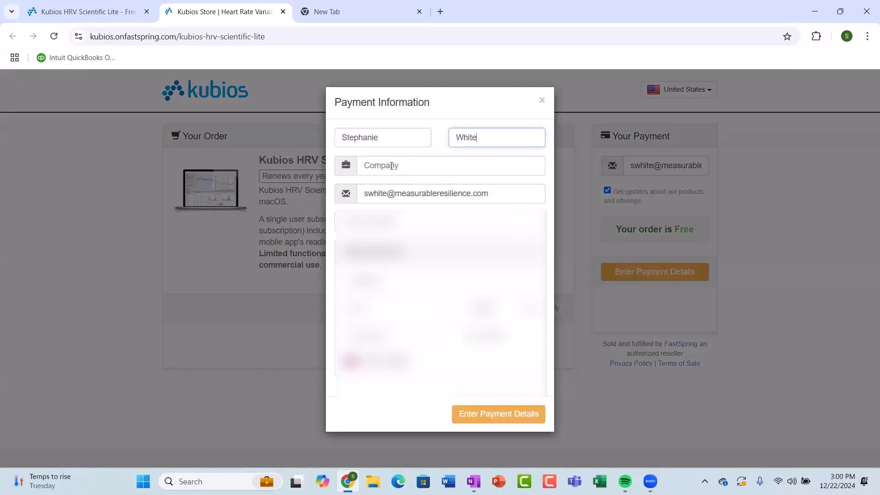
key(Tab)
text(Measurab)
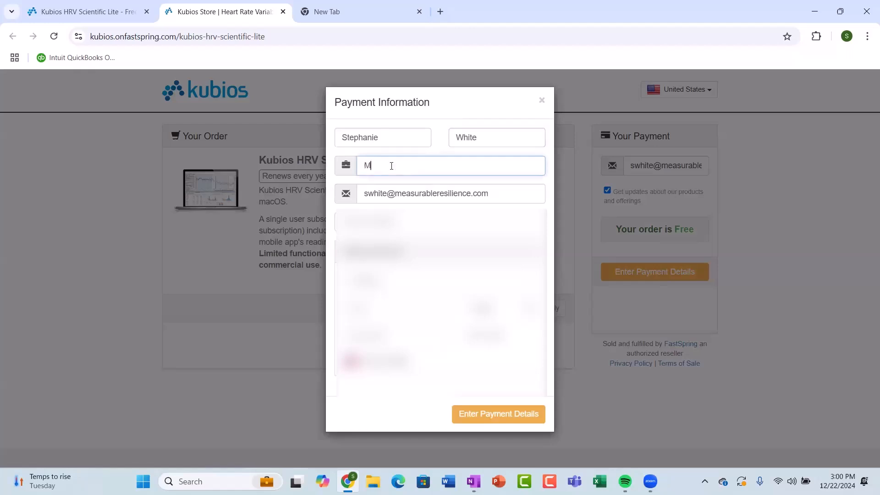
text(le Resi)
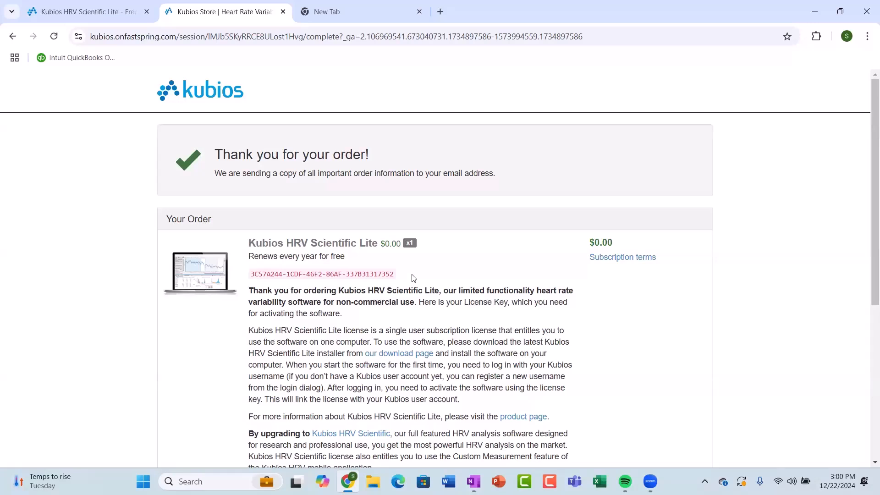
drag(405, 280, 240, 248)
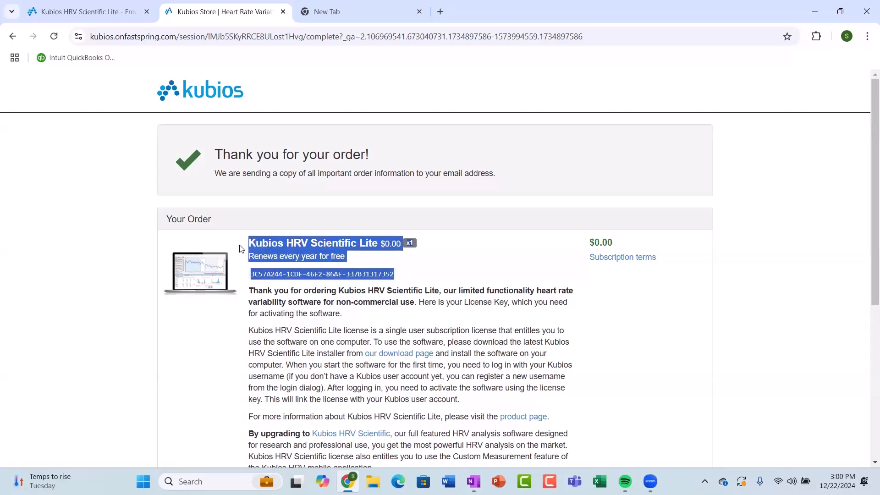
Paste the Scientific Lite product name and license key into the OneNote Kubios Video Notes page, then return to the browser.
key(alt+Tab)
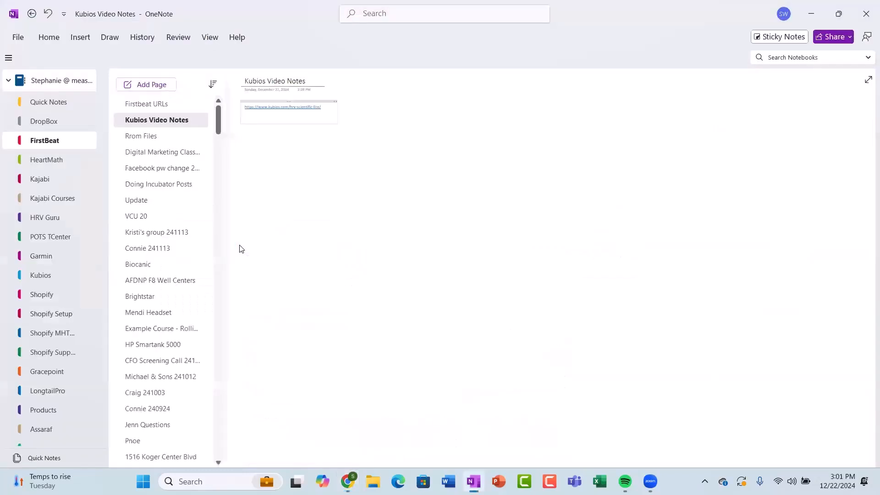
key(ctrl+v)
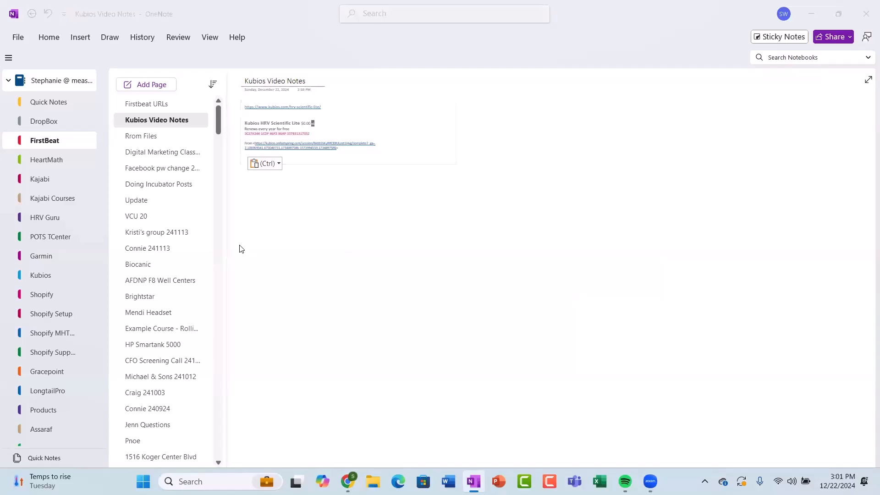
key(alt+Tab)
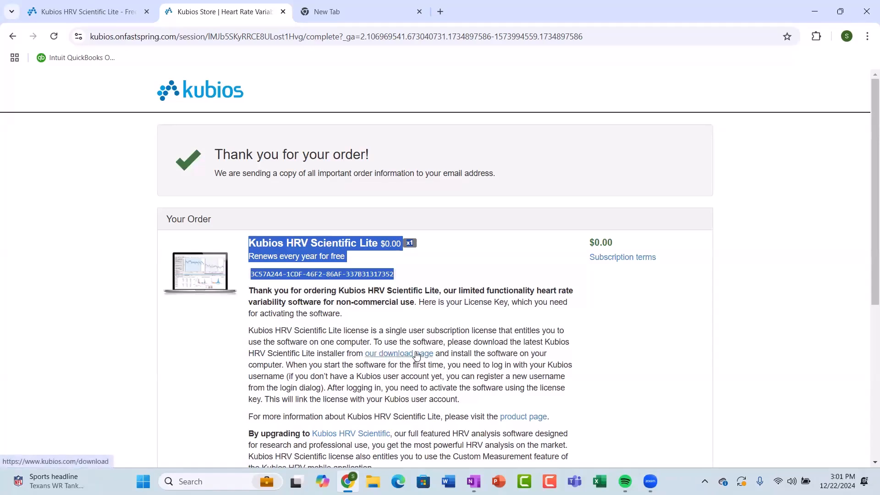
From the Kubios download page, download the Windows installer KubiosHRVScientific_4.1.2.1_setup.exe.
click(284, 357)
triple_click(284, 357)
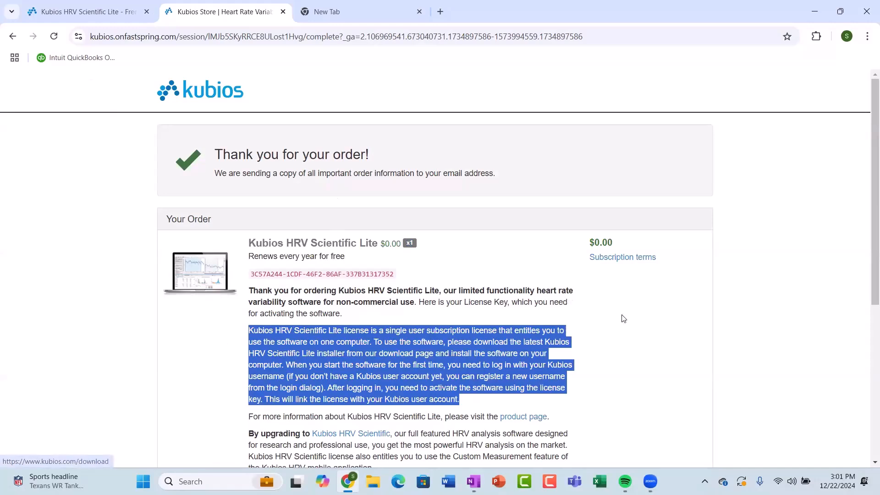
click(625, 318)
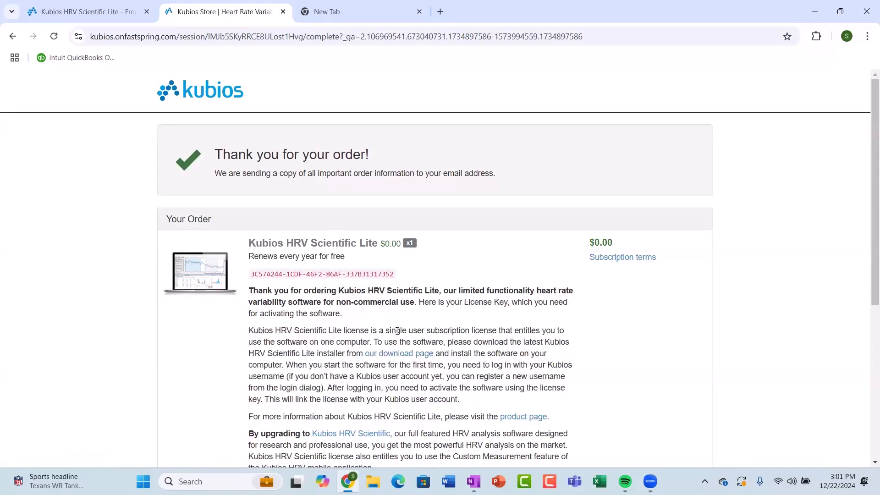
click(390, 353)
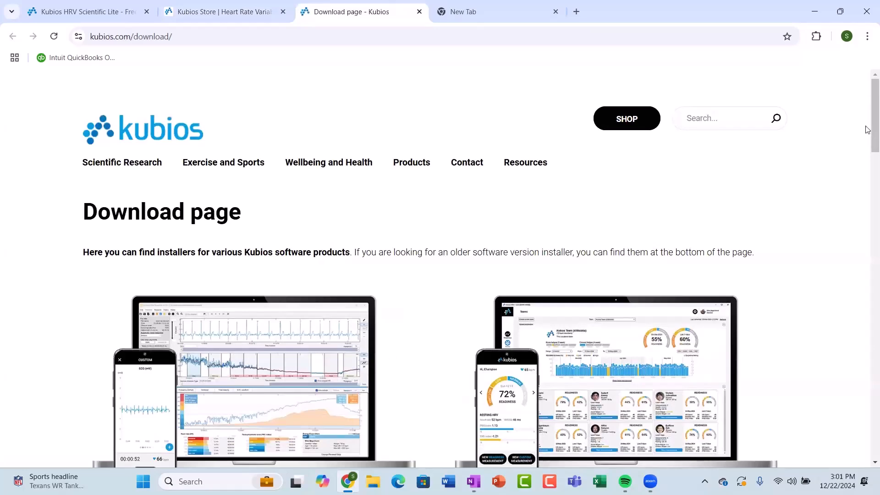
drag(868, 116, 867, 156)
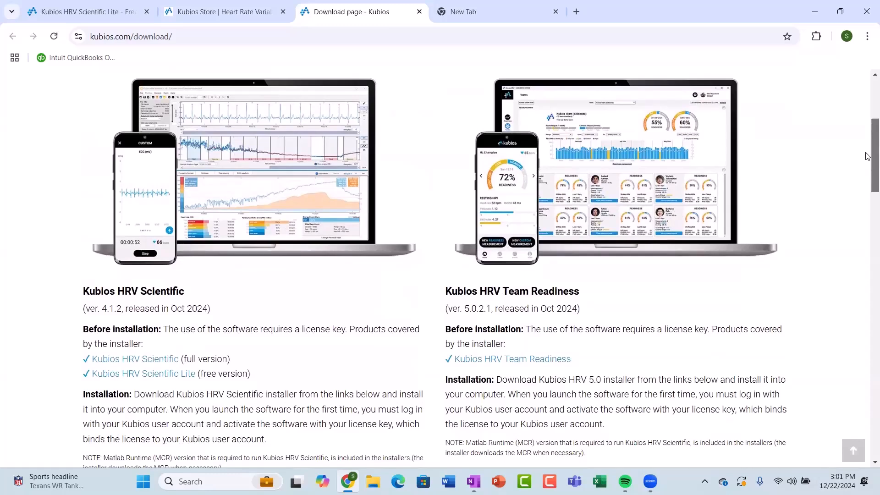
drag(867, 156, 868, 247)
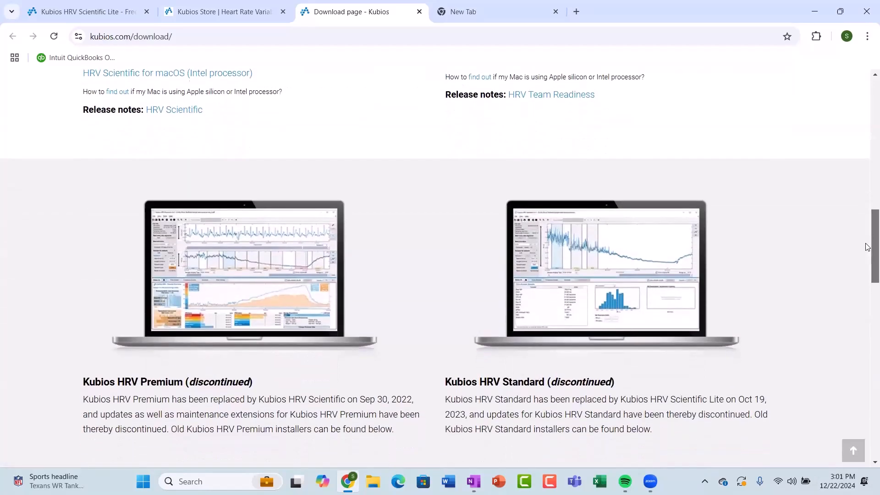
drag(867, 247, 868, 288)
drag(867, 287, 868, 190)
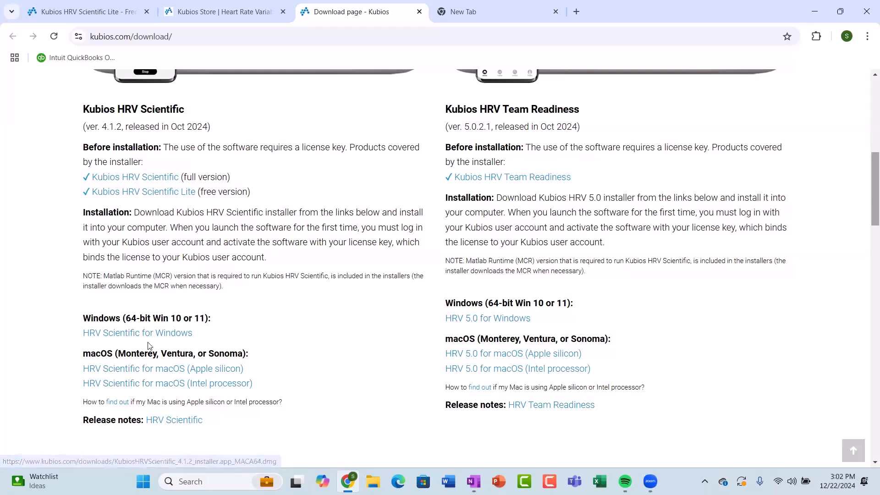
click(116, 336)
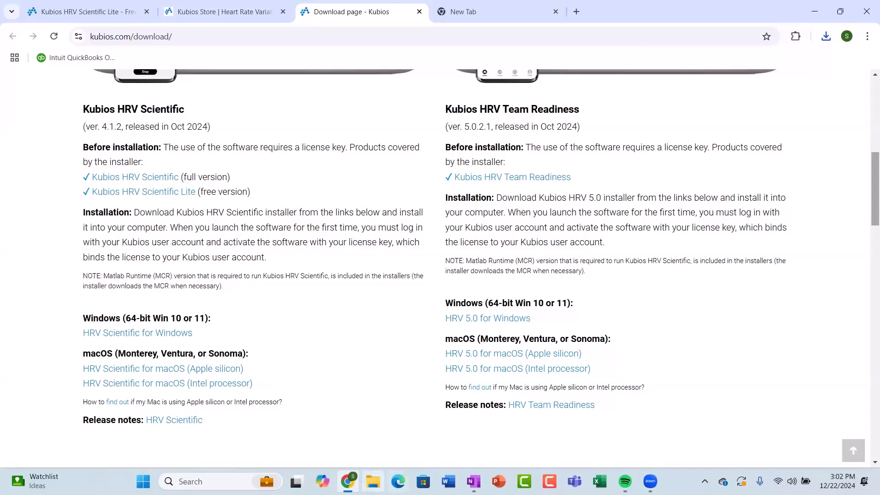
In File Explorer's Downloads folder, run KubiosHRVScientific_4.1.2.1_setup.
click(373, 481)
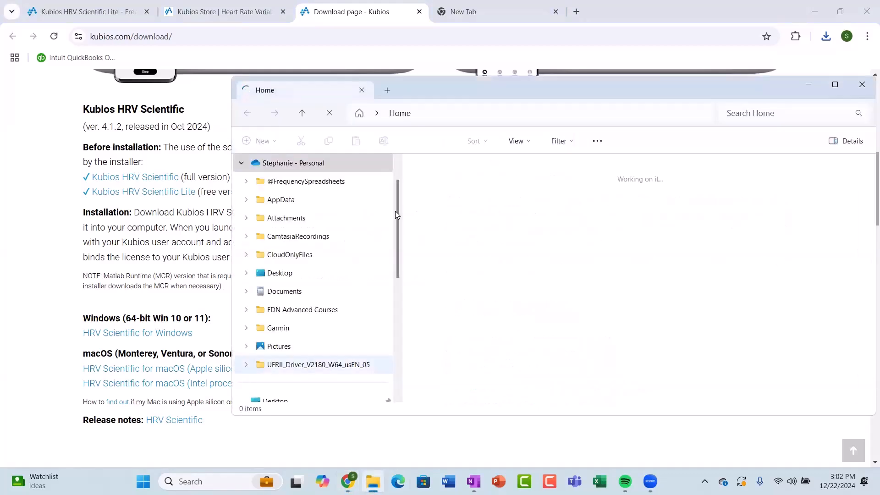
scroll(398, 224, down, 2)
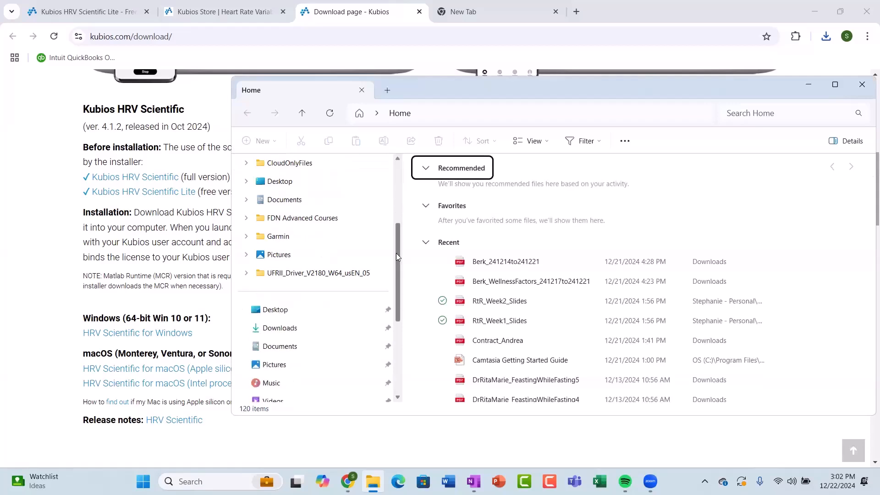
click(293, 328)
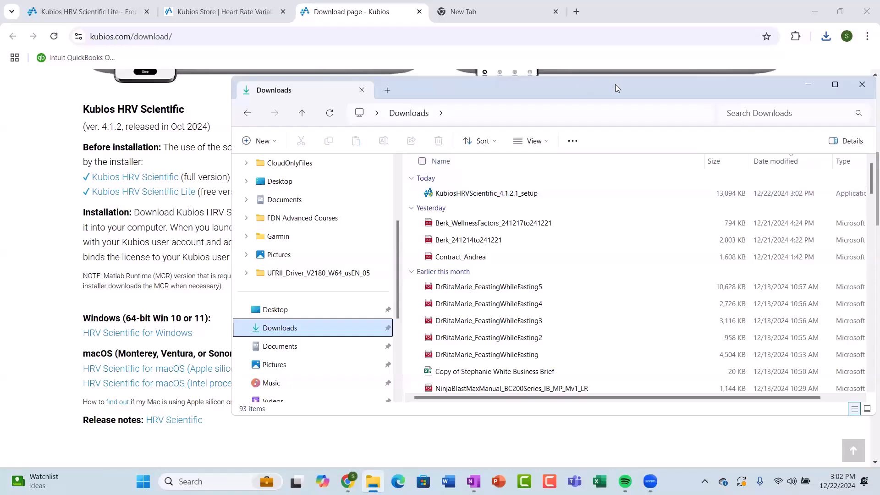
drag(615, 85, 420, 98)
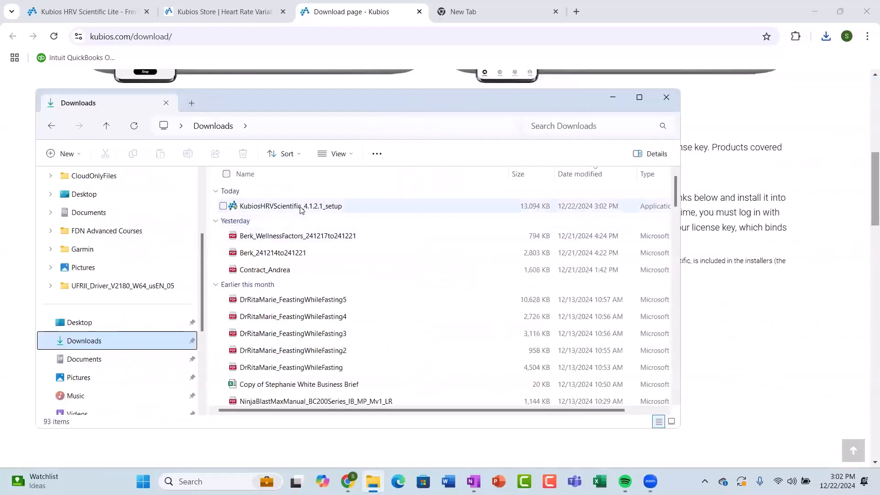
double_click(293, 206)
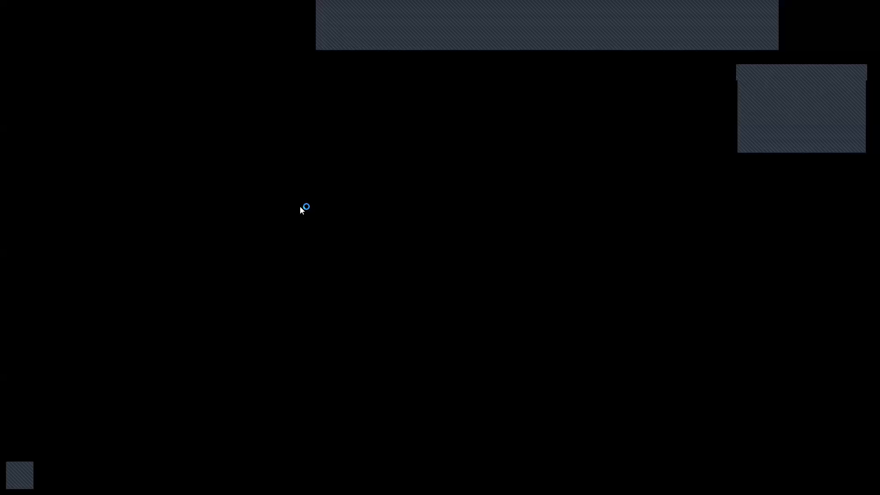
Allow the installer, keep the default Kubios and MATLAB Runtime folders, and accept the MATLAB Runtime license.
click(388, 337)
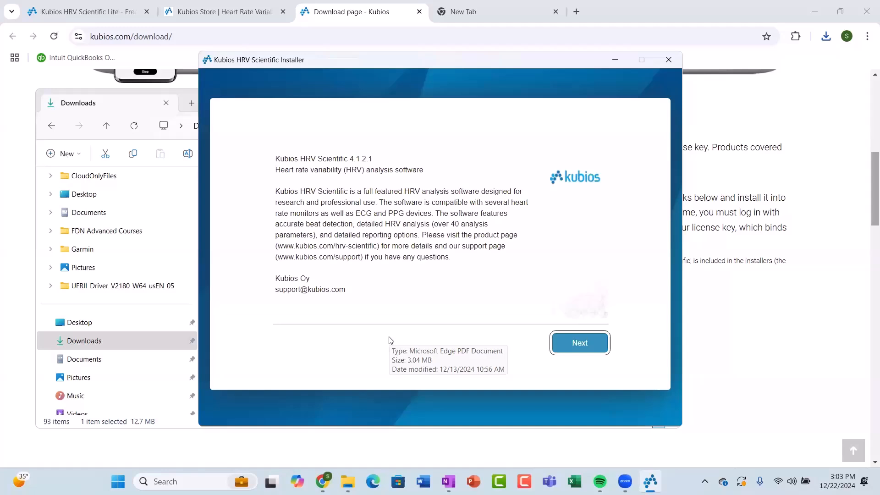
click(579, 344)
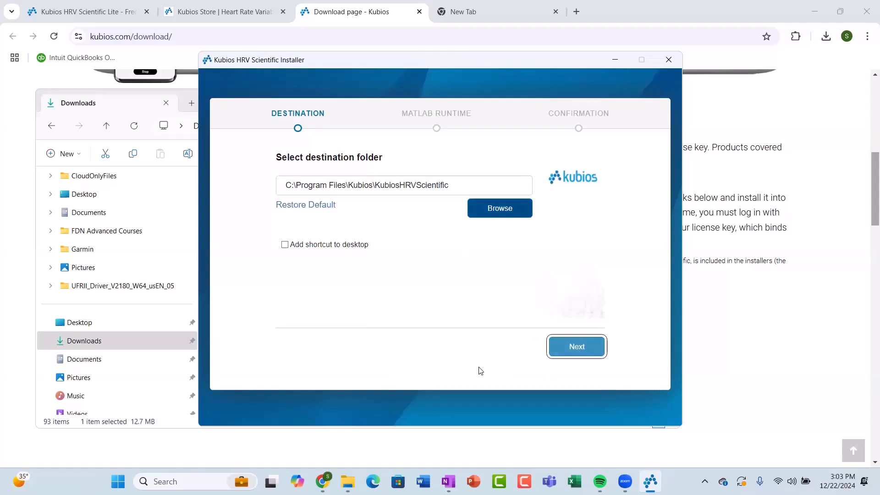
click(581, 351)
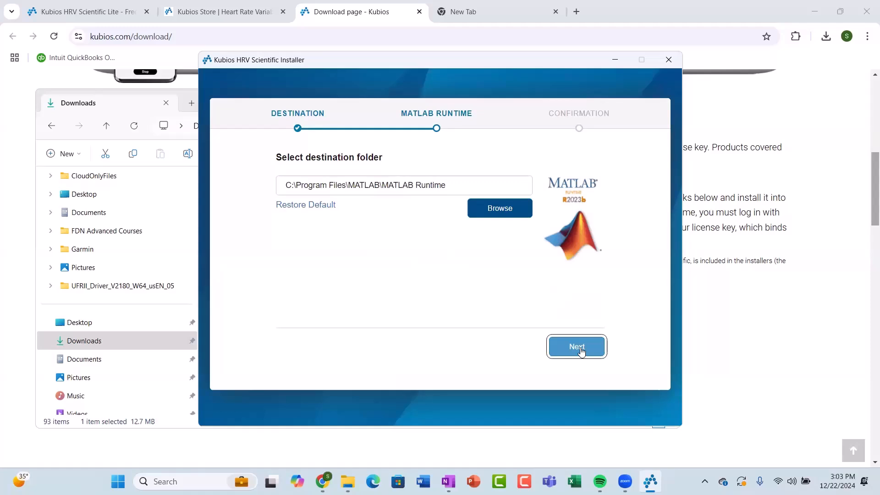
click(581, 351)
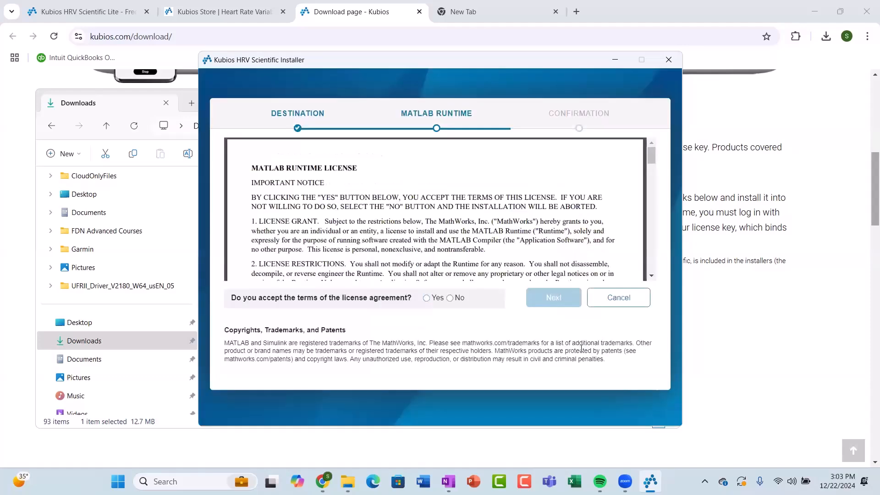
click(426, 298)
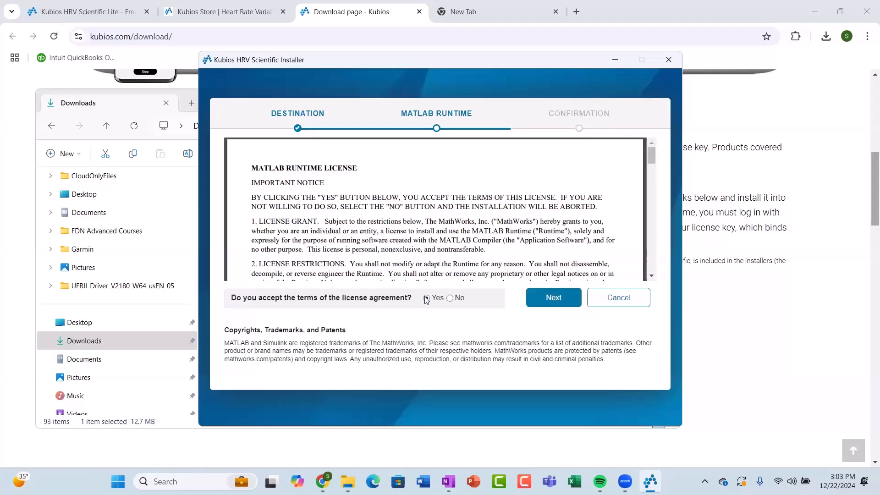
click(543, 300)
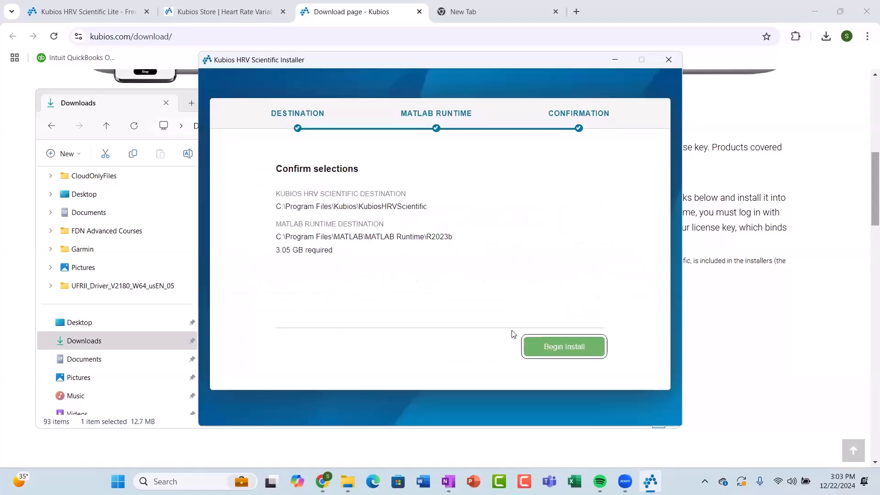
Begin the Kubios HRV Scientific and MATLAB Runtime installation, then close the installer when it completes.
click(564, 349)
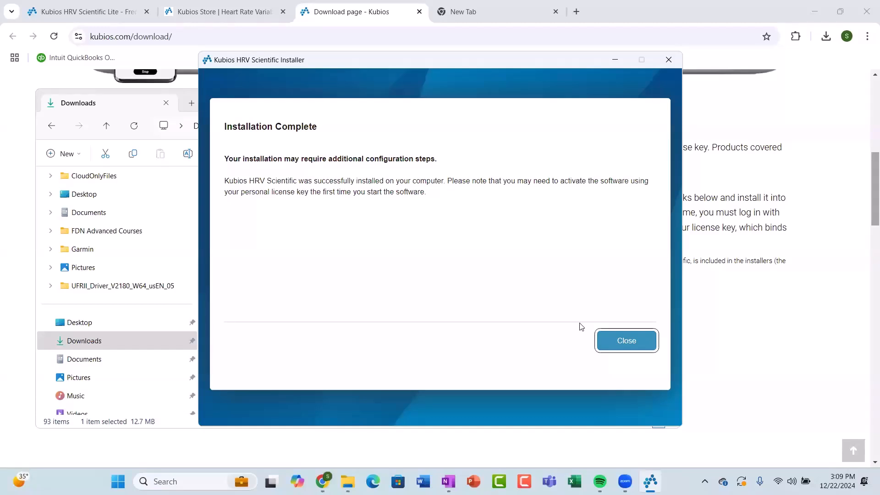
click(625, 342)
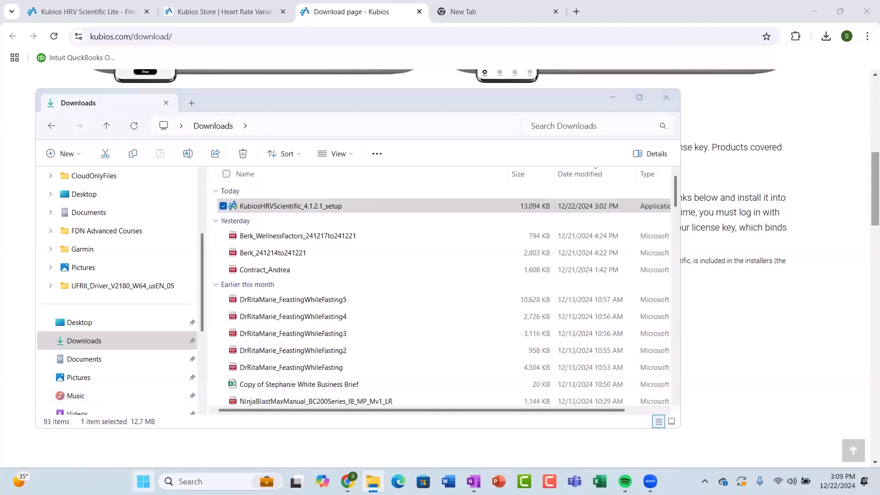
Search 'kubio' in the Start menu and launch Kubios HRV Scientific 4.1.2.1.
click(144, 479)
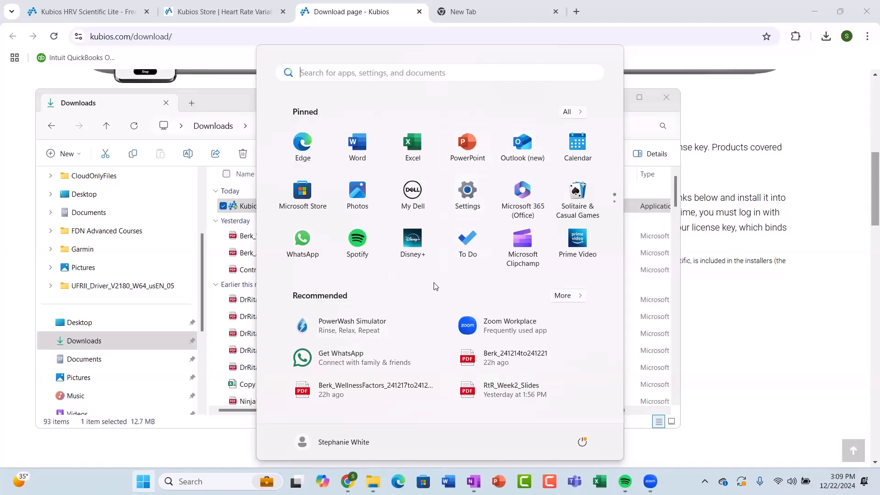
text(kubio)
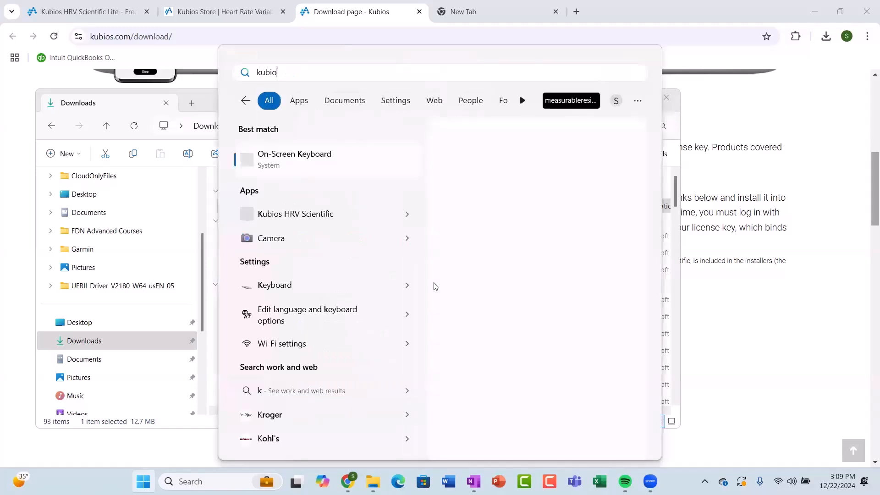
key(Return)
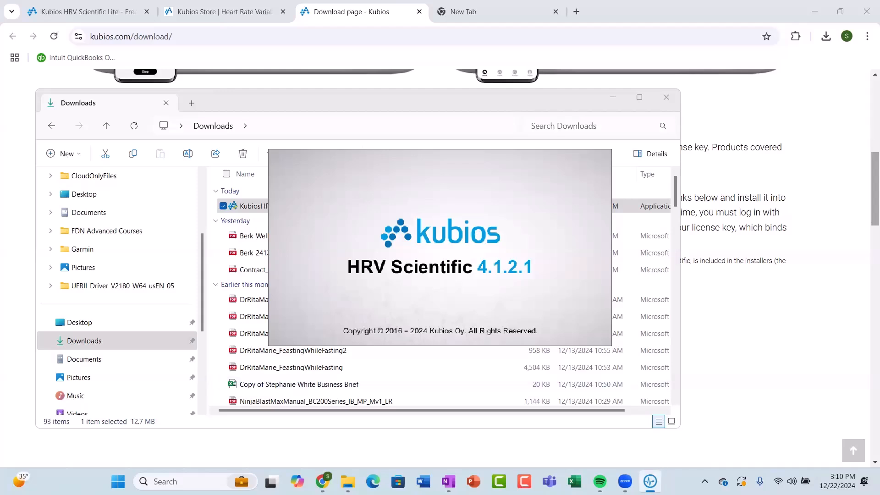
Wait for the Kubios HRV Scientific 4.1.2.1 splash screen to give way to the login window.
mouse_move(655, 478)
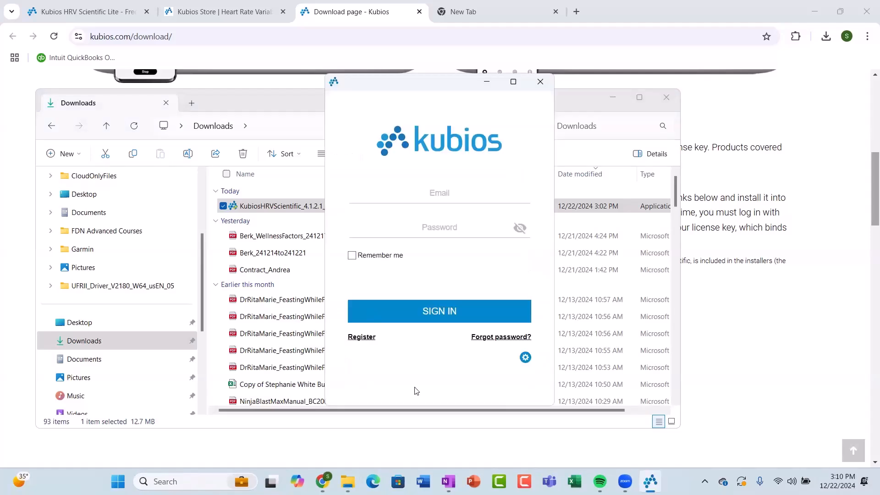
Submit a new Kubios account registration and accept the terms and conditions.
click(361, 338)
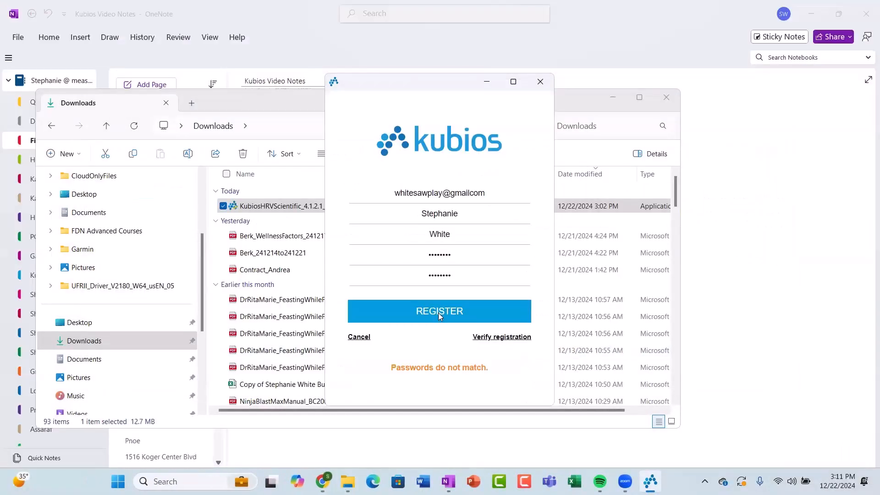
click(439, 315)
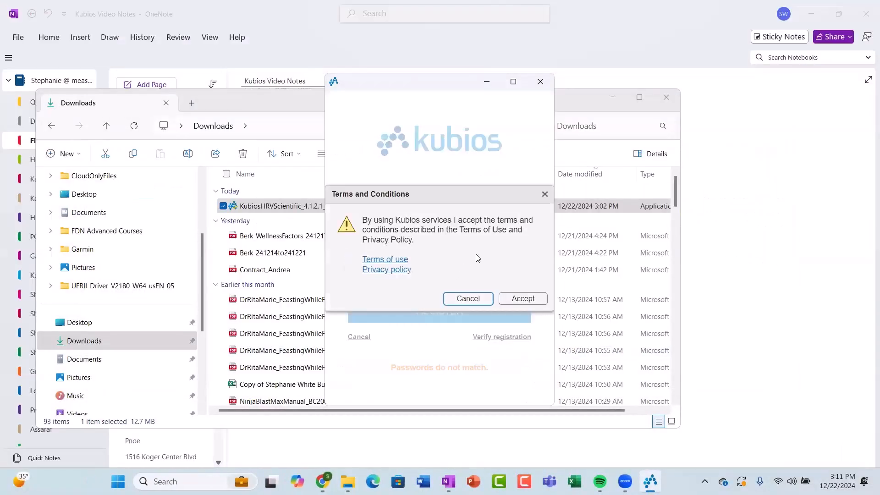
click(526, 299)
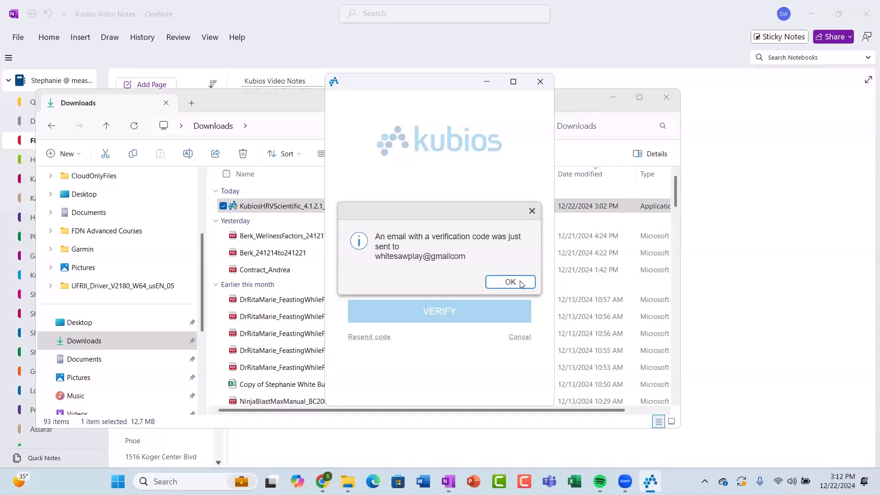
Verify the registration with the code from the verification e-mail.
click(521, 284)
click(451, 232)
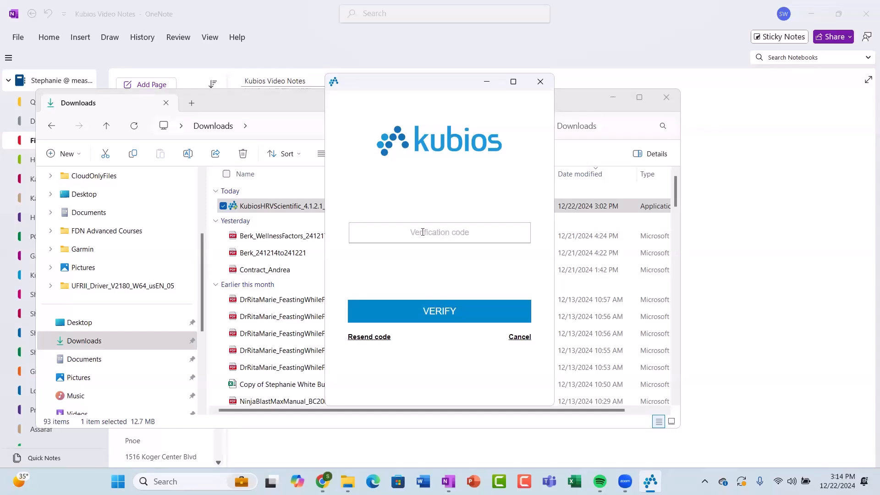
click(436, 316)
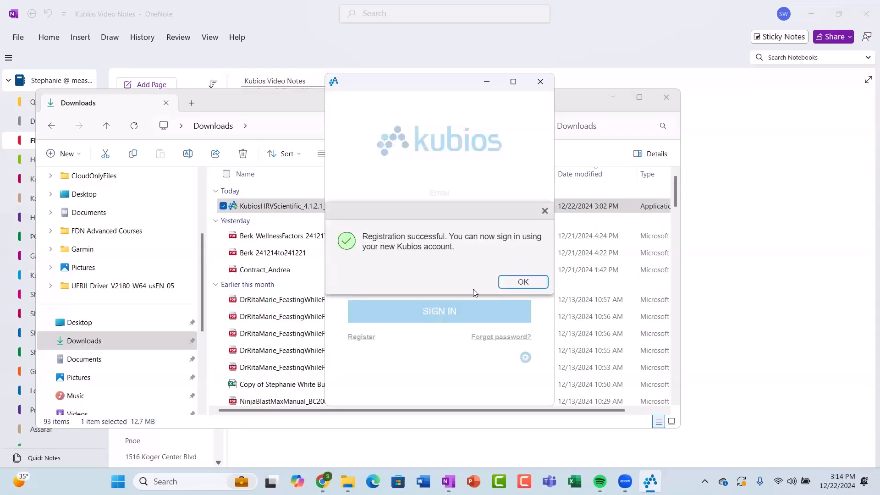
click(523, 281)
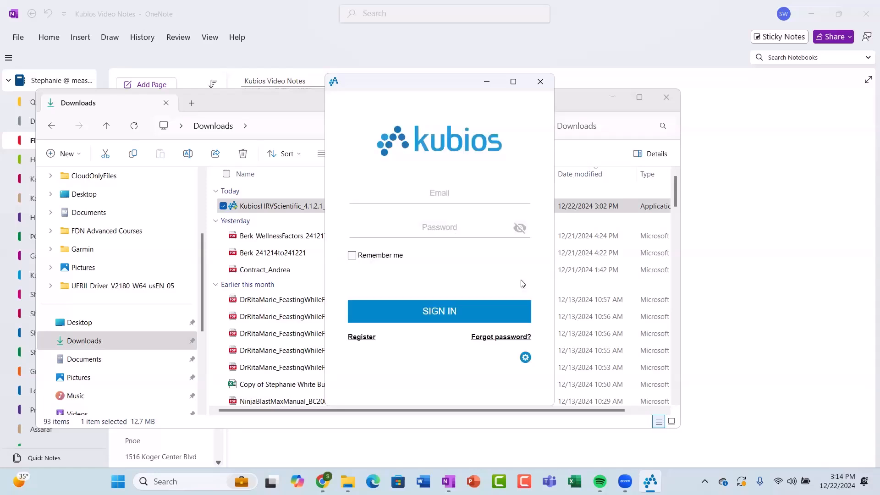
Sign in with the new account's e-mail and password, with Remember me ticked.
click(453, 189)
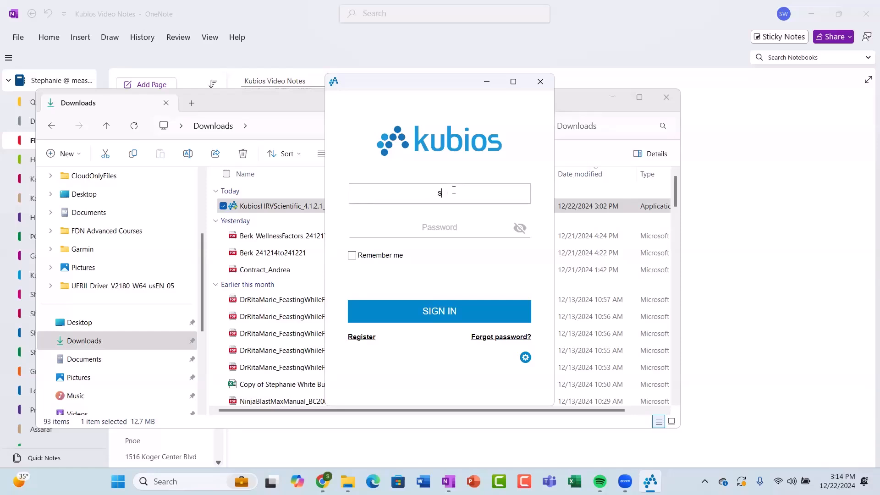
key(Tab)
text(••••••)
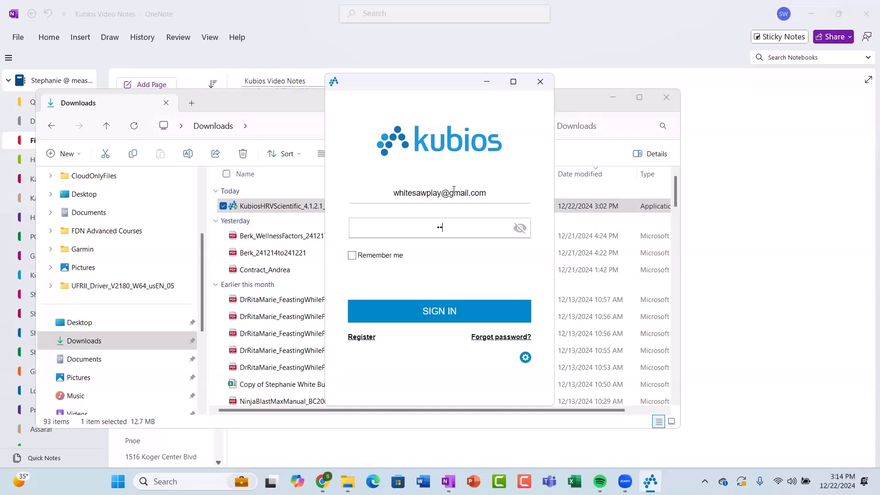
text(••)
click(352, 256)
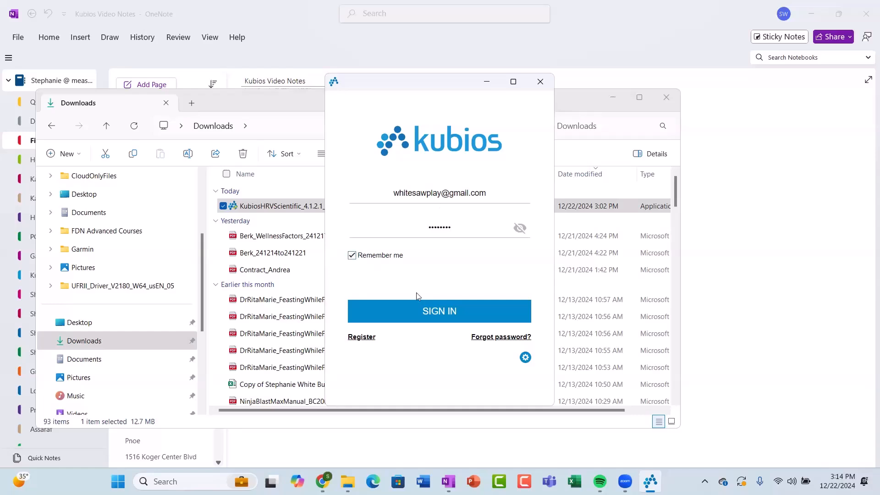
click(429, 313)
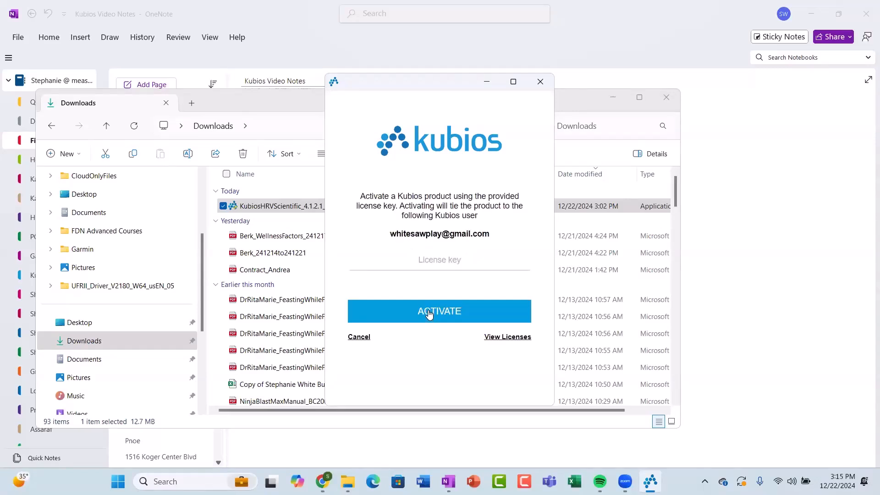
Copy the license key from the OneNote notes into the License key field and activate it.
key(alt+Tab)
key(alt+Tab)
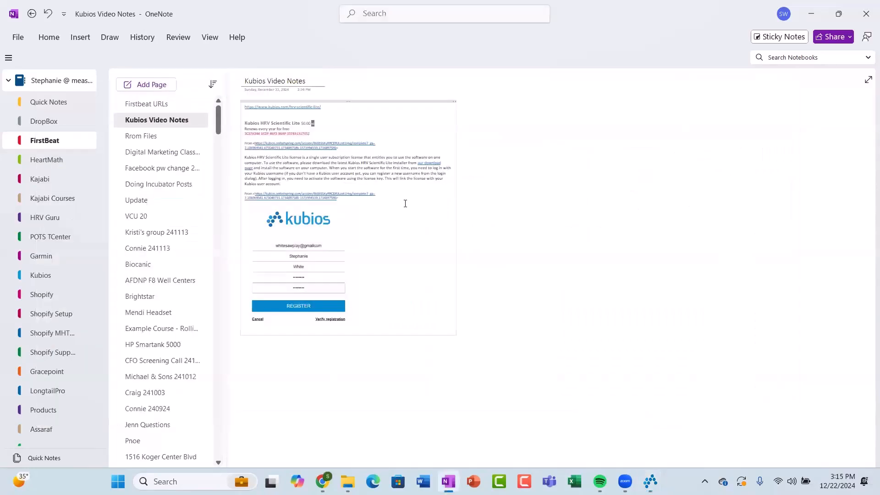
drag(314, 132, 238, 134)
key(ctrl+c)
key(alt+Tab)
click(439, 257)
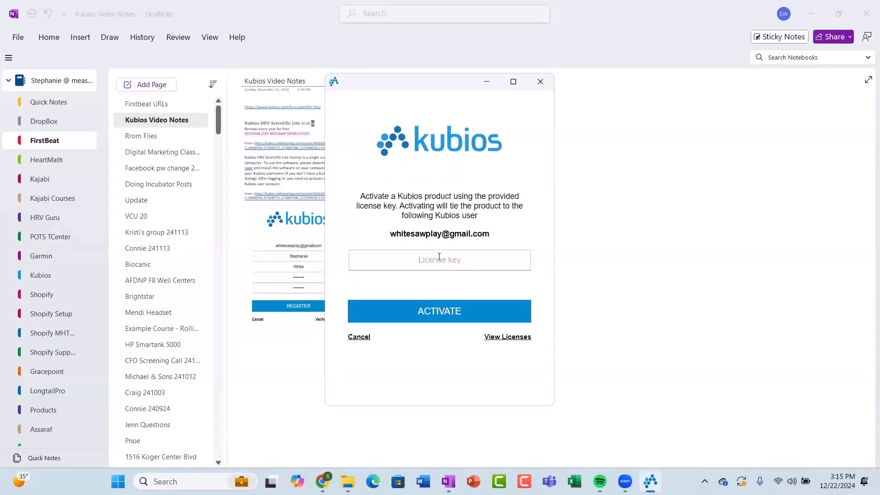
key(ctrl+v)
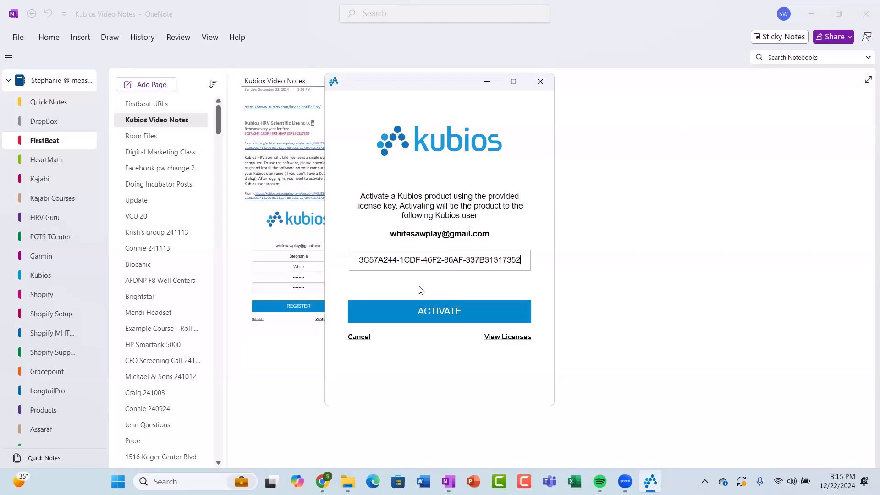
click(453, 312)
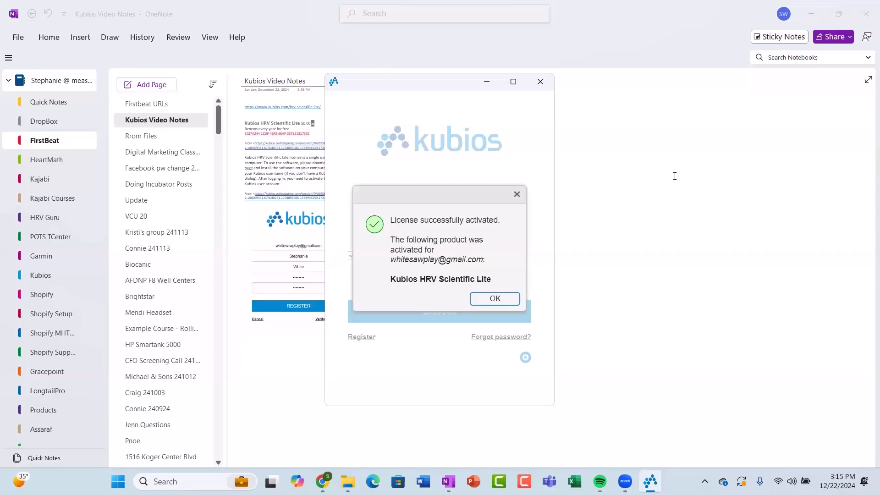
Dismiss the license-activated message and sign in again with the account password.
click(500, 300)
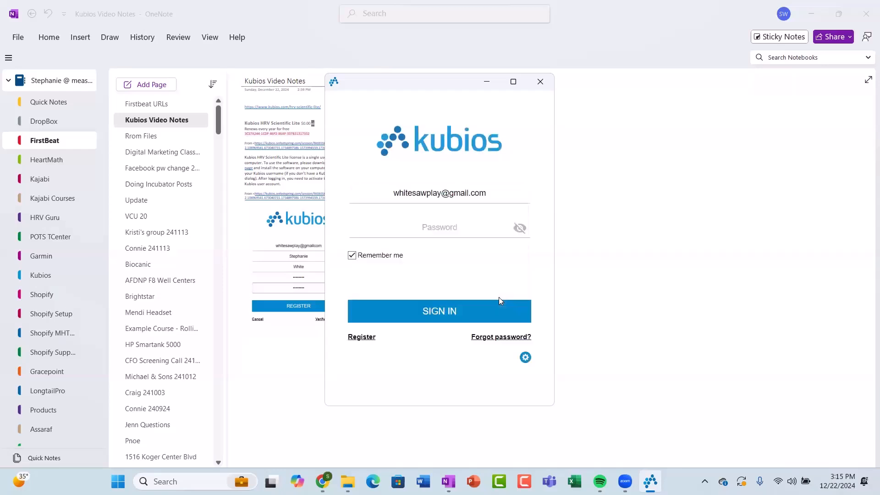
click(453, 228)
text(••••••)
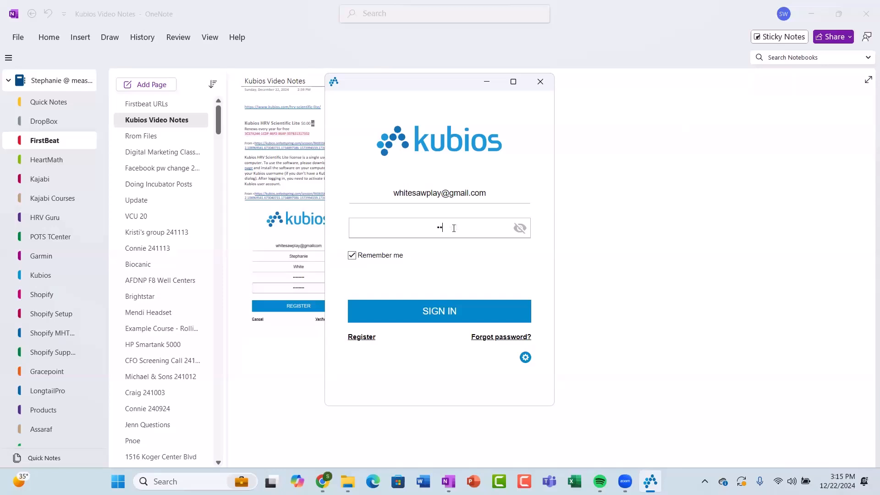
text(••)
click(441, 319)
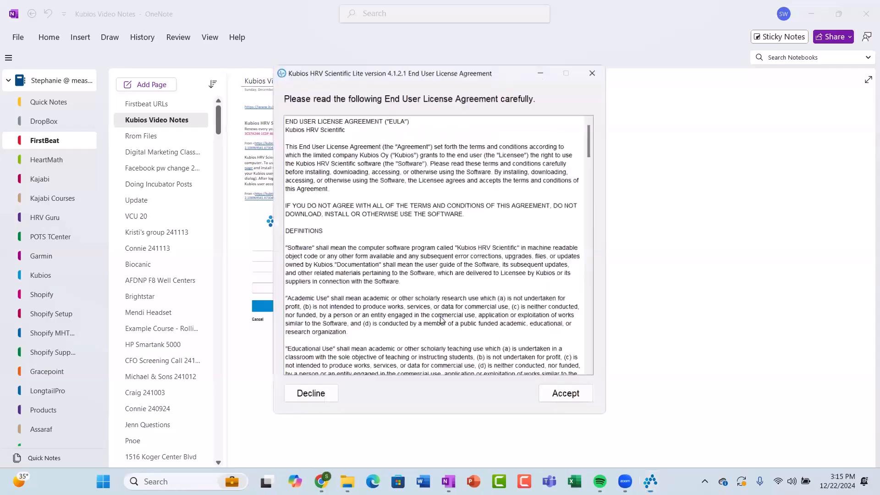
Accept the EULA, close the upgrade offer, and dismiss the Getting started notice.
click(559, 400)
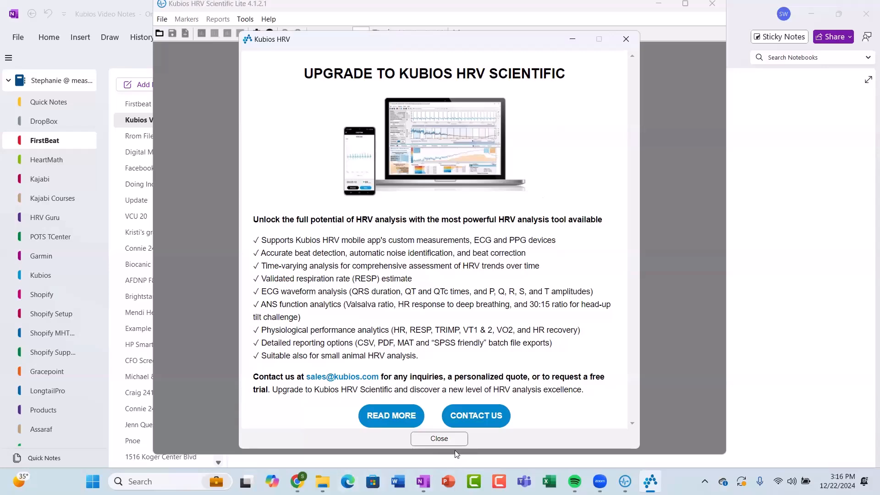
click(437, 439)
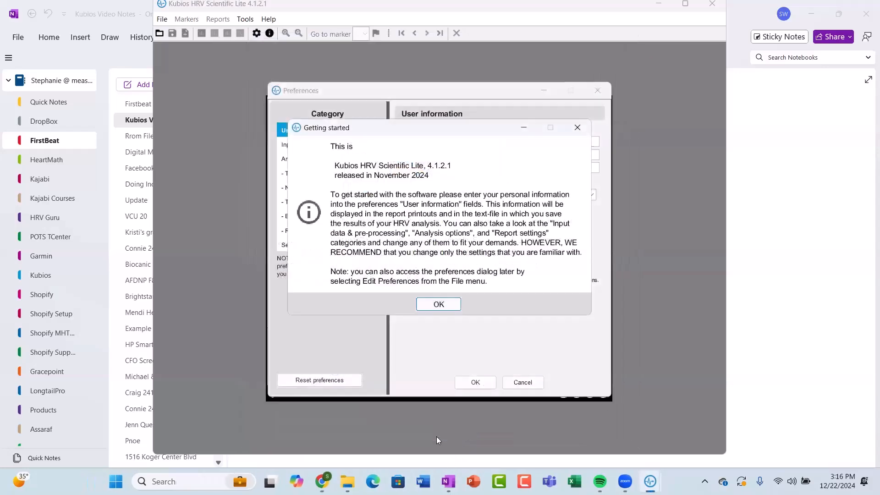
click(438, 304)
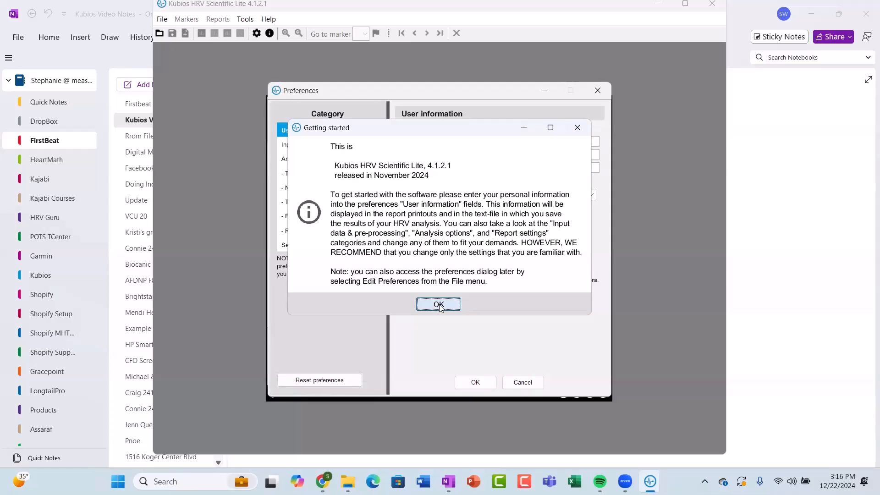